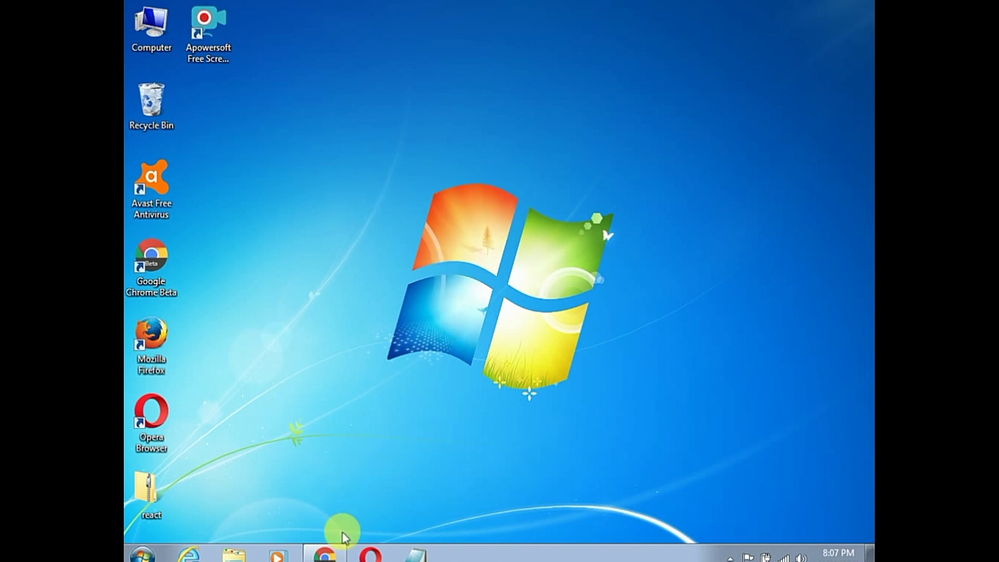
Step: Switch to Chrome with the AdSense Auto ads page and open an additional blank tab alongside it
{"action": "left_click", "coordinate": [325, 554]}
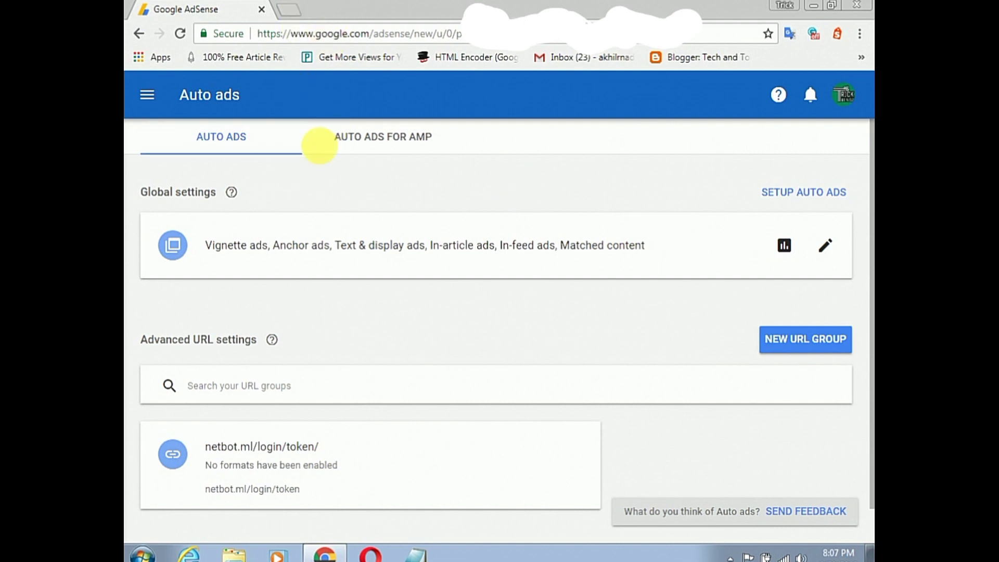
{"action": "left_click", "coordinate": [145, 99]}
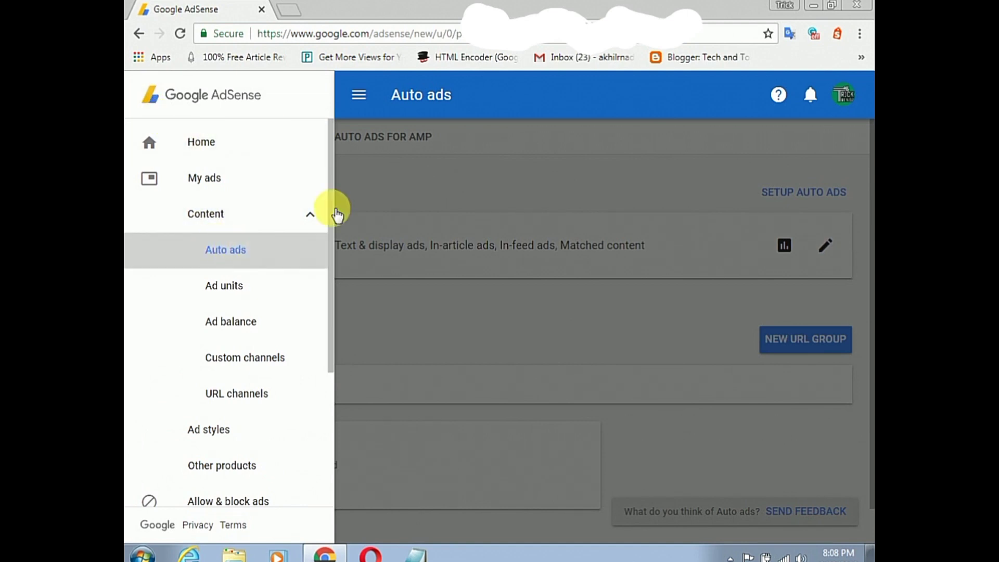
{"action": "left_click", "coordinate": [426, 189]}
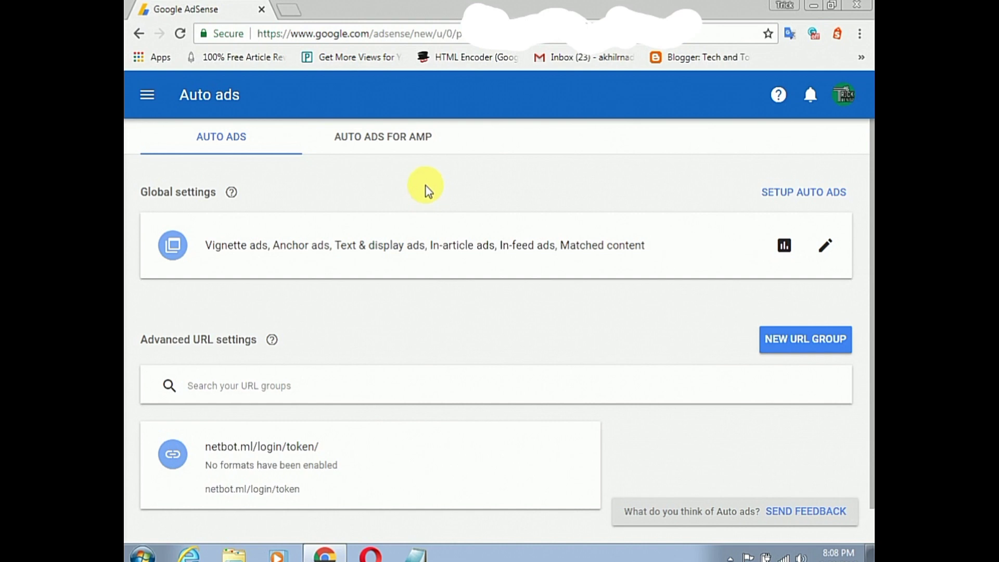
{"action": "left_click", "coordinate": [289, 14]}
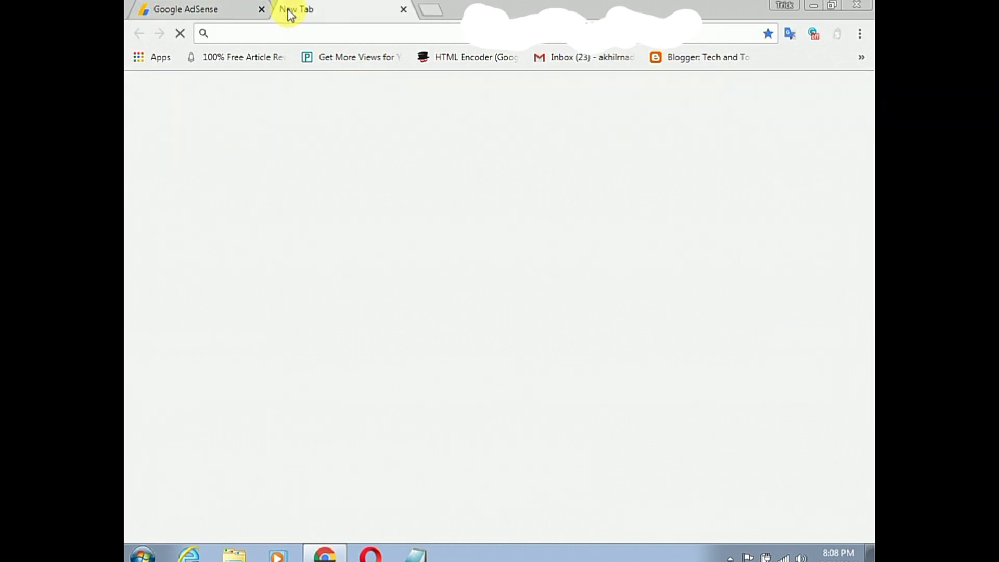
{"action": "left_click", "coordinate": [171, 10]}
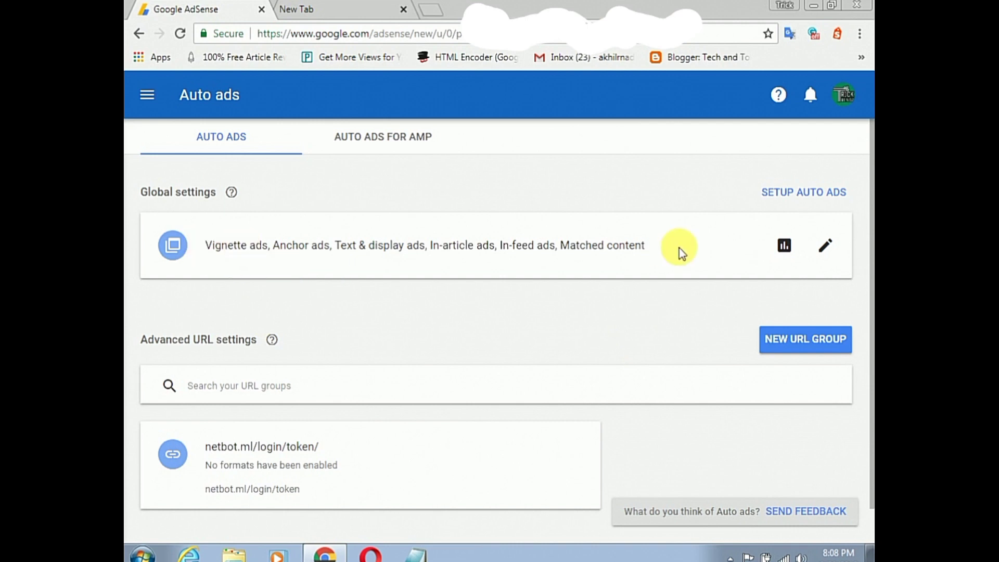
Step: Show the Auto ads setup code in AdSense, copy the entire script snippet and close the setup dialog
{"action": "left_click", "coordinate": [810, 192]}
{"action": "left_click", "coordinate": [811, 192]}
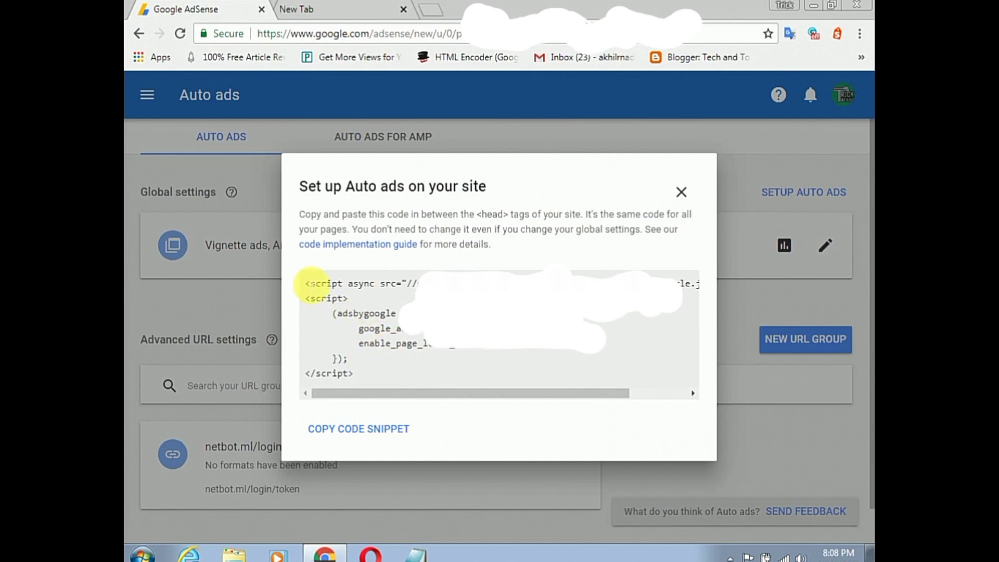
{"action": "left_click_drag", "start_coordinate": [306, 284], "coordinate": [385, 392]}
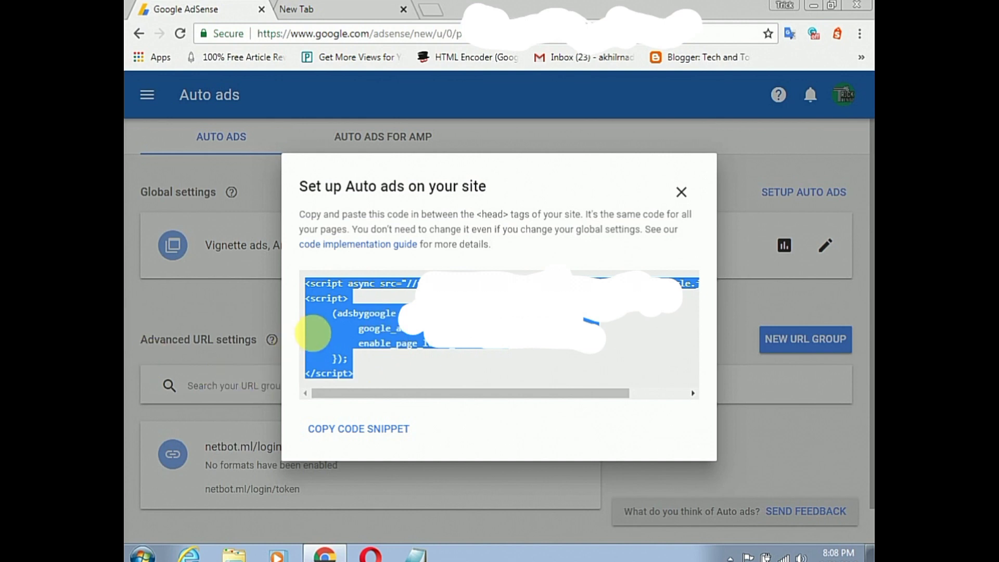
{"action": "right_click", "coordinate": [377, 329]}
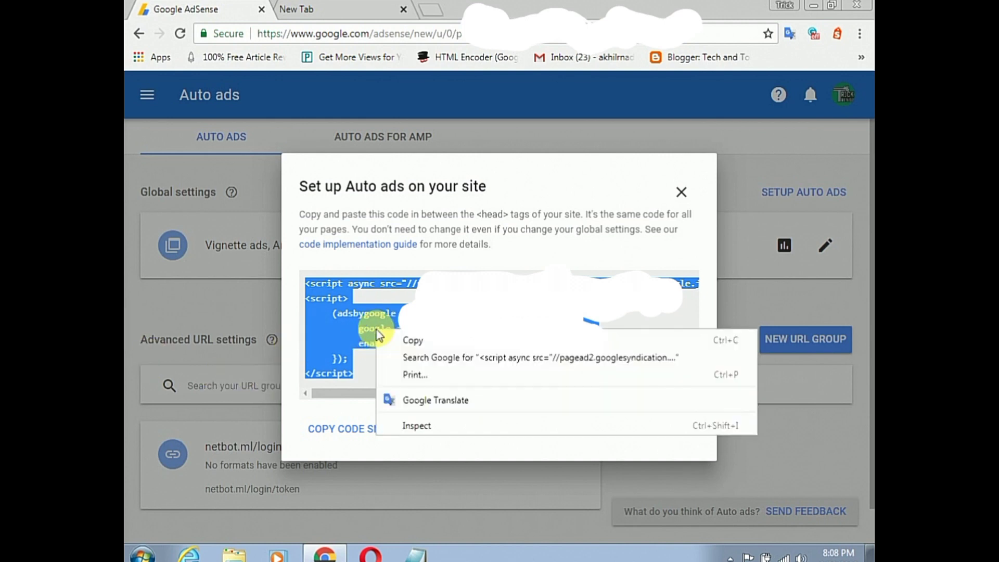
{"action": "left_click", "coordinate": [407, 343]}
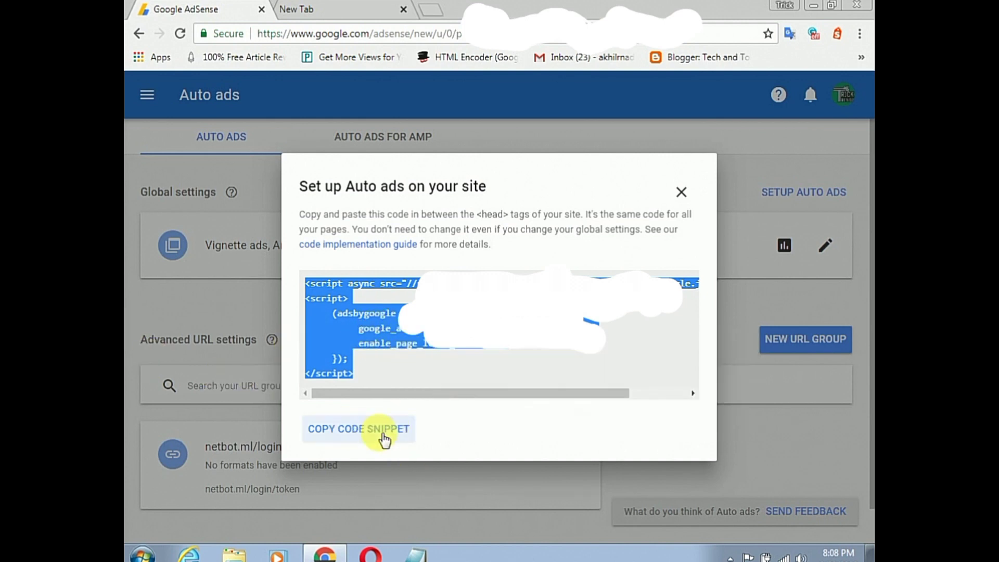
{"action": "left_click", "coordinate": [681, 192]}
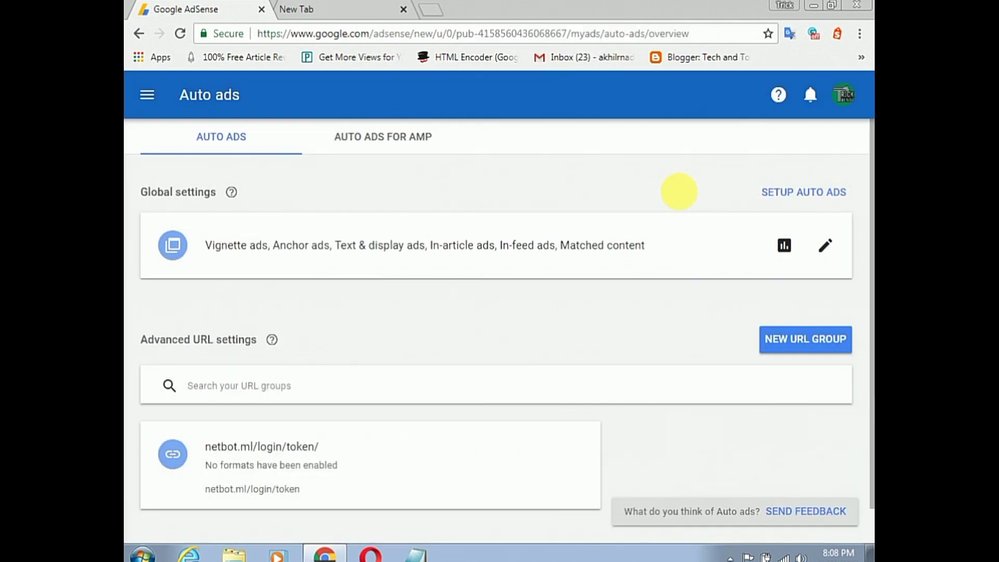
Step: Load the bookmarked HTML Encoder from bloggertipstricks.com in the blank tab and paste the Auto ads script as the code to encode
{"action": "left_click", "coordinate": [341, 7]}
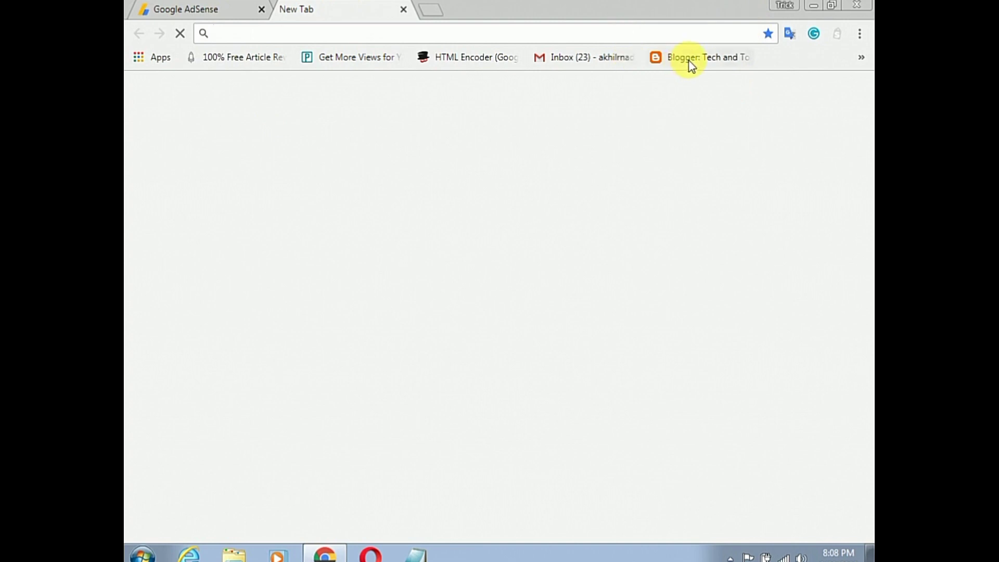
{"action": "left_click", "coordinate": [469, 58]}
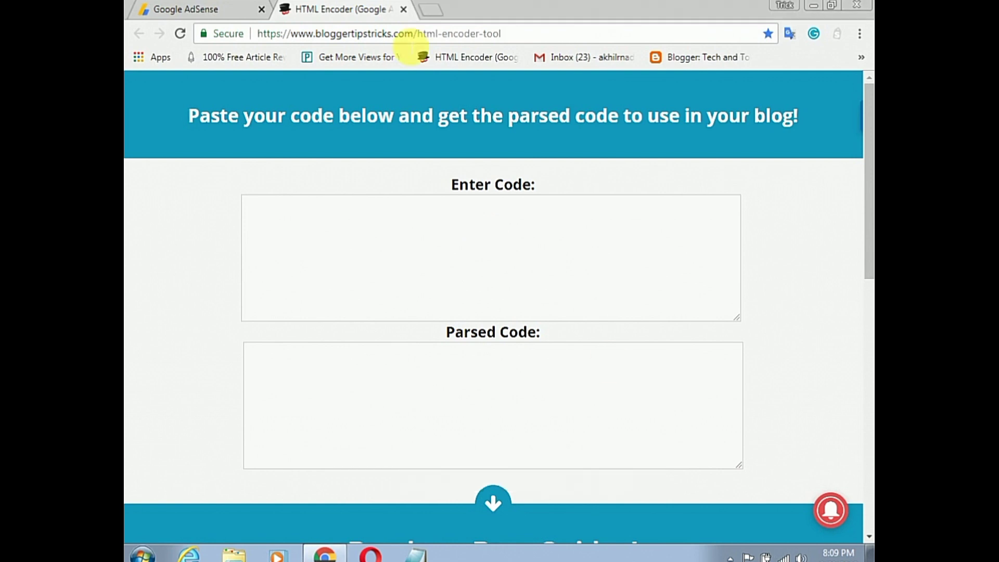
{"action": "left_click_drag", "start_coordinate": [518, 33], "coordinate": [258, 33]}
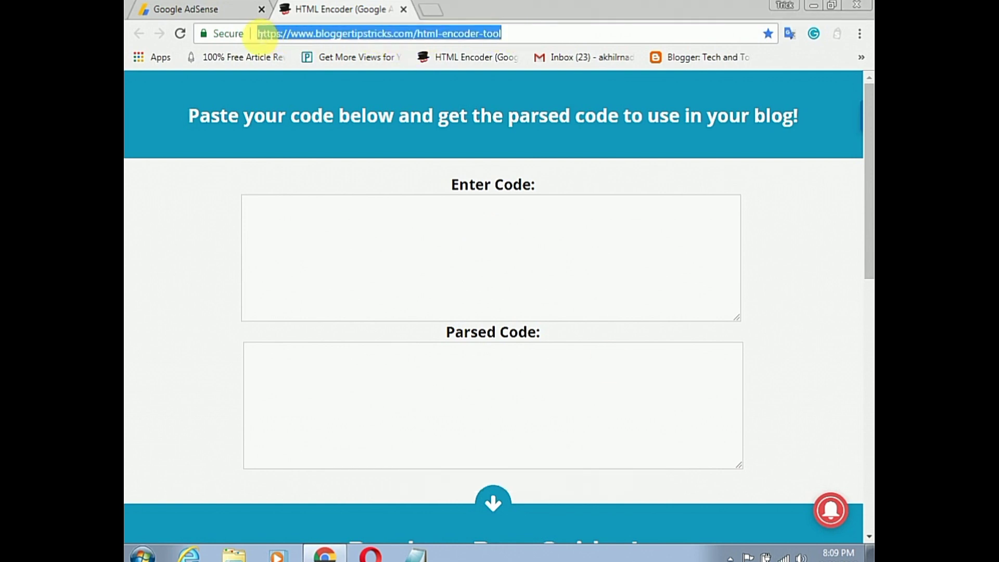
{"action": "left_click", "coordinate": [357, 242]}
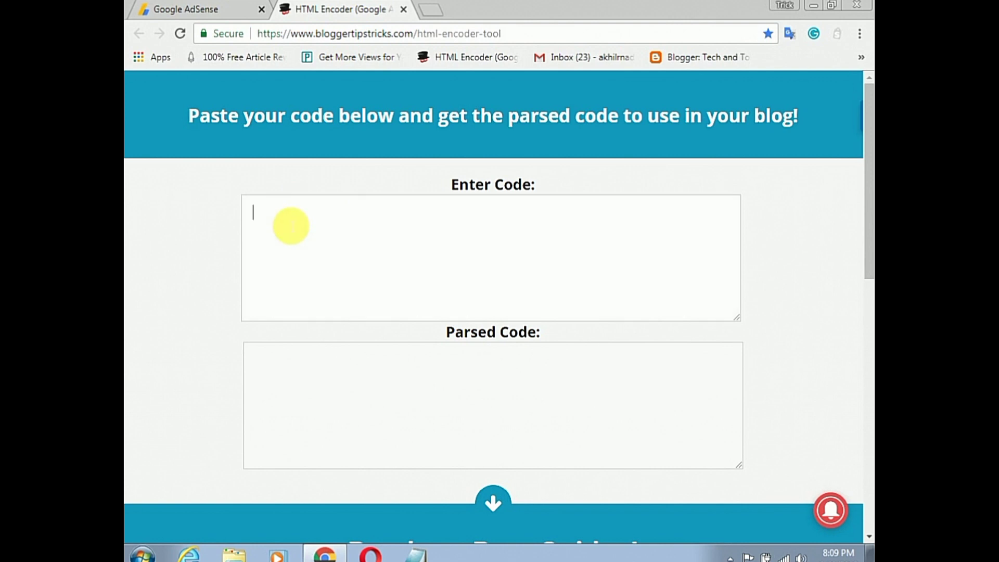
{"action": "right_click", "coordinate": [284, 217]}
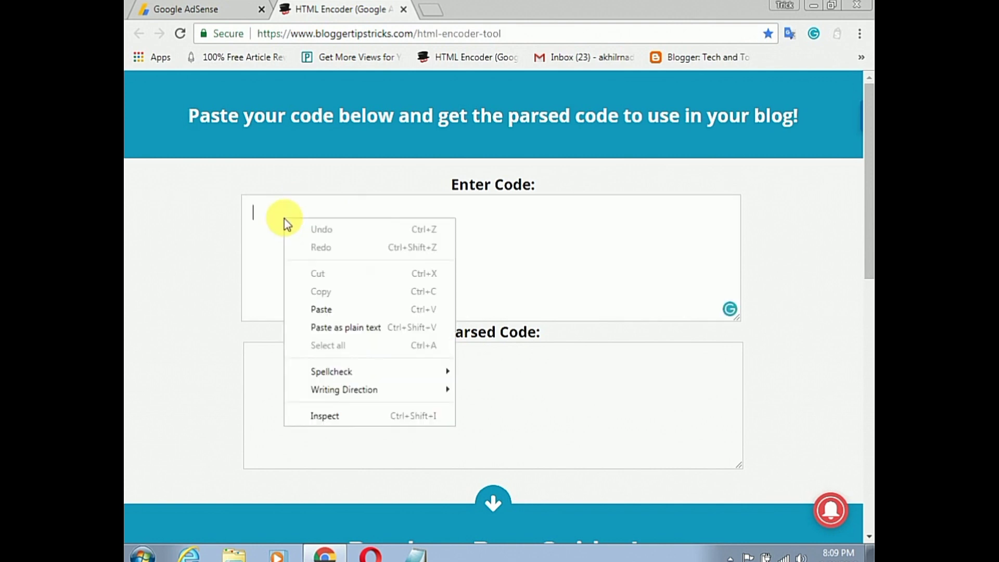
{"action": "left_click", "coordinate": [321, 310]}
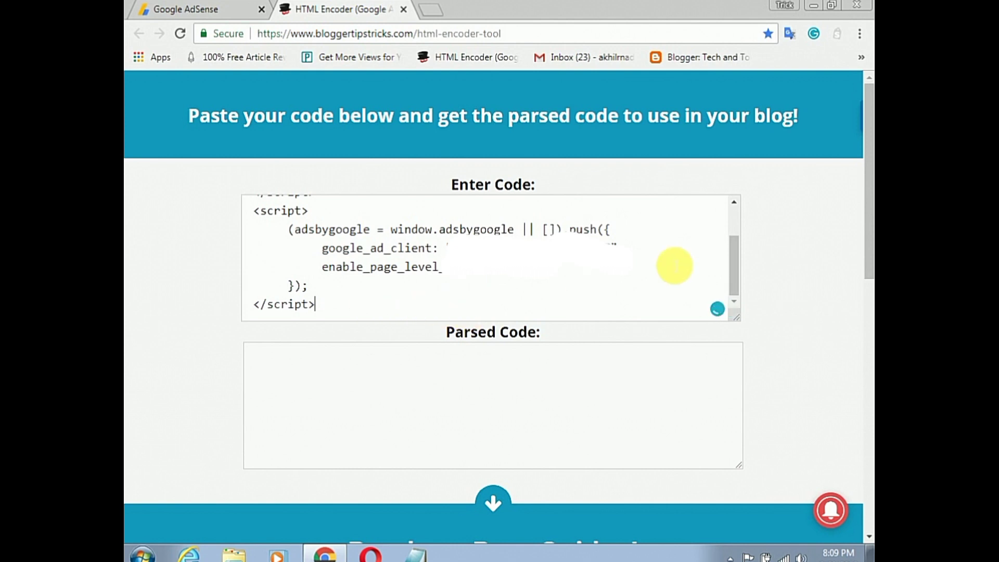
{"action": "scroll", "coordinate": [736, 229], "scroll_direction": "up", "scroll_amount": 2}
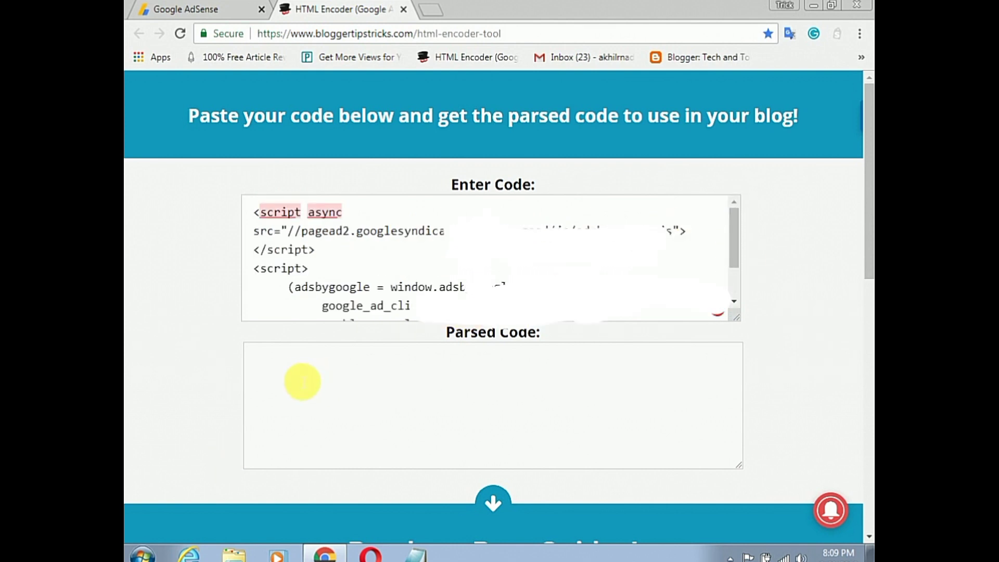
Step: Generate the parsed version of the Auto ads script and copy the whole parsed code
{"action": "left_click", "coordinate": [302, 381]}
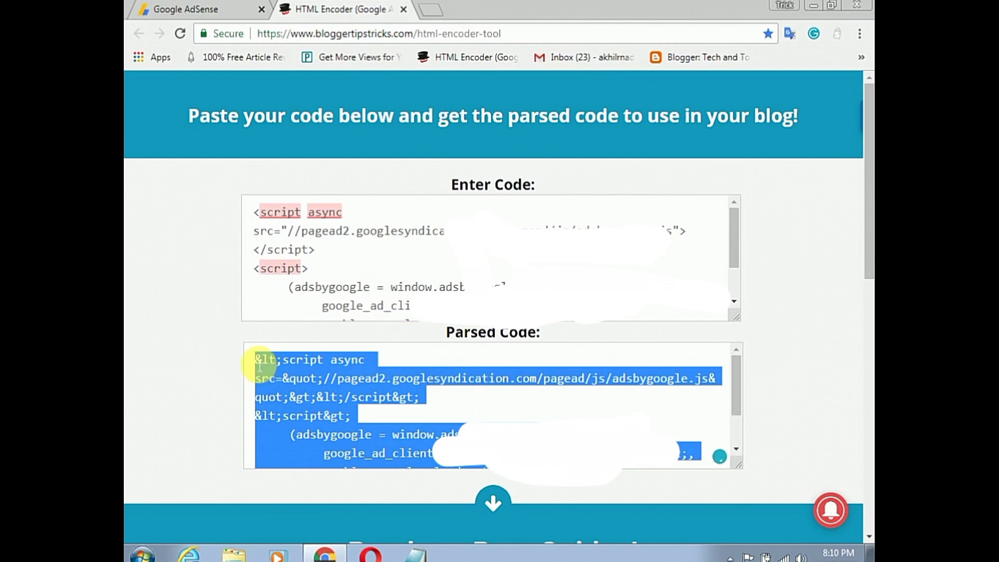
{"action": "right_click", "coordinate": [324, 372]}
{"action": "left_click", "coordinate": [400, 412]}
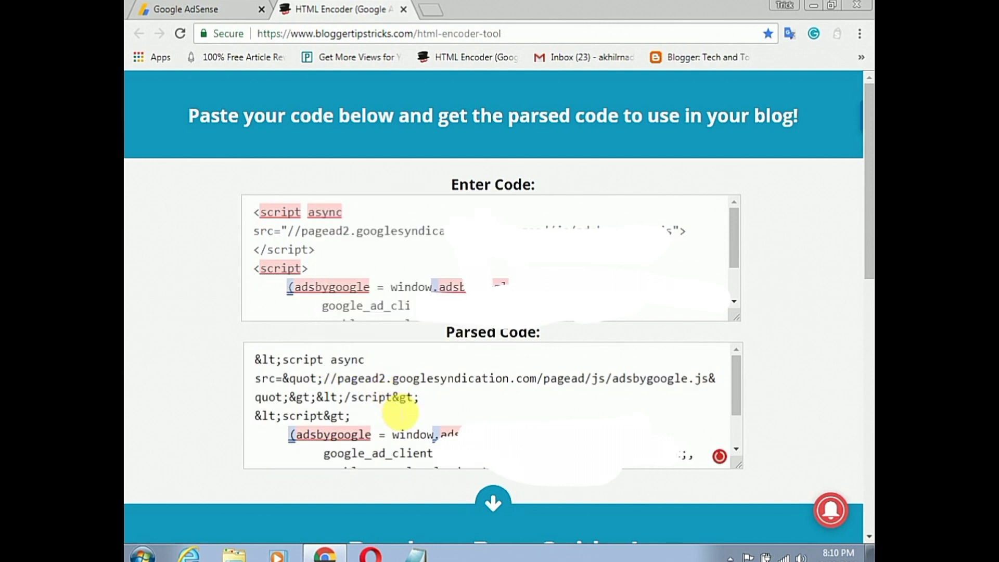
{"action": "left_click", "coordinate": [323, 380]}
{"action": "right_click", "coordinate": [312, 377]}
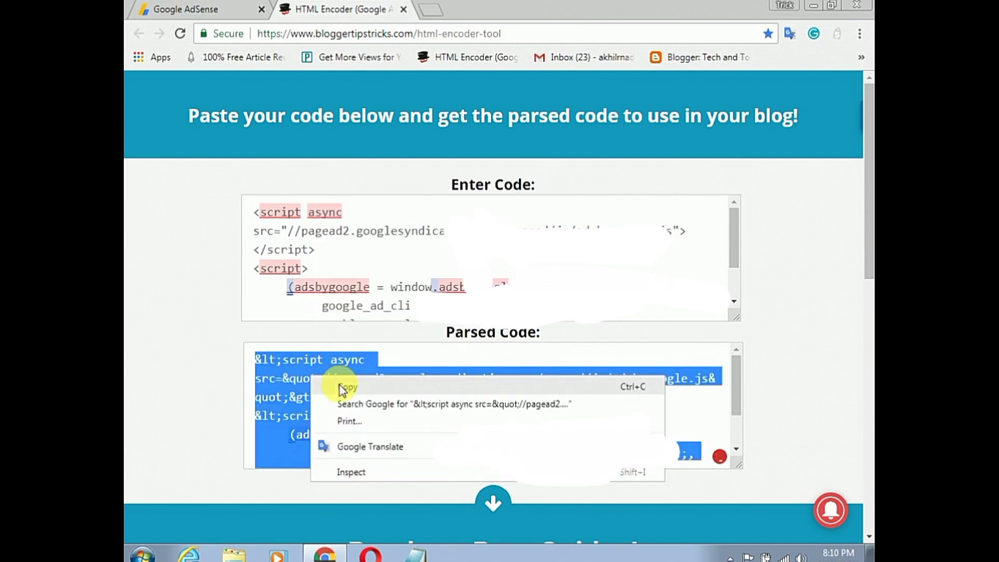
{"action": "left_click", "coordinate": [344, 388]}
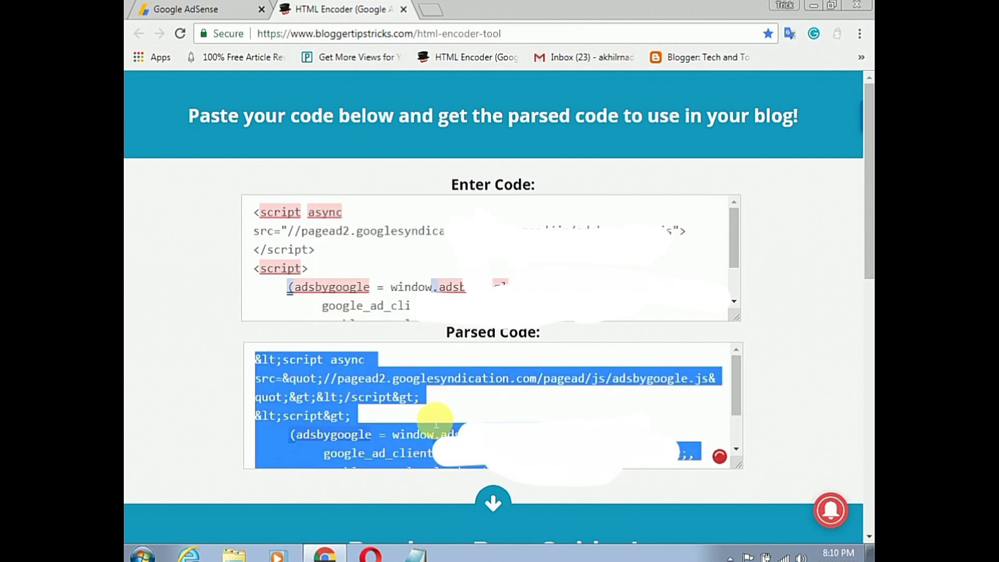
{"action": "left_click", "coordinate": [436, 423]}
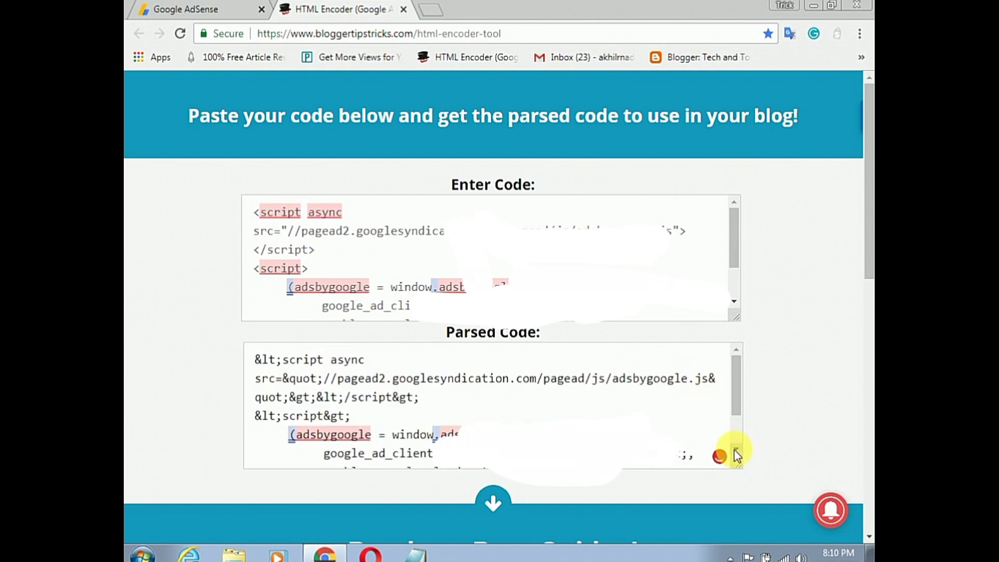
{"action": "scroll", "coordinate": [737, 456], "scroll_direction": "down", "scroll_amount": 3}
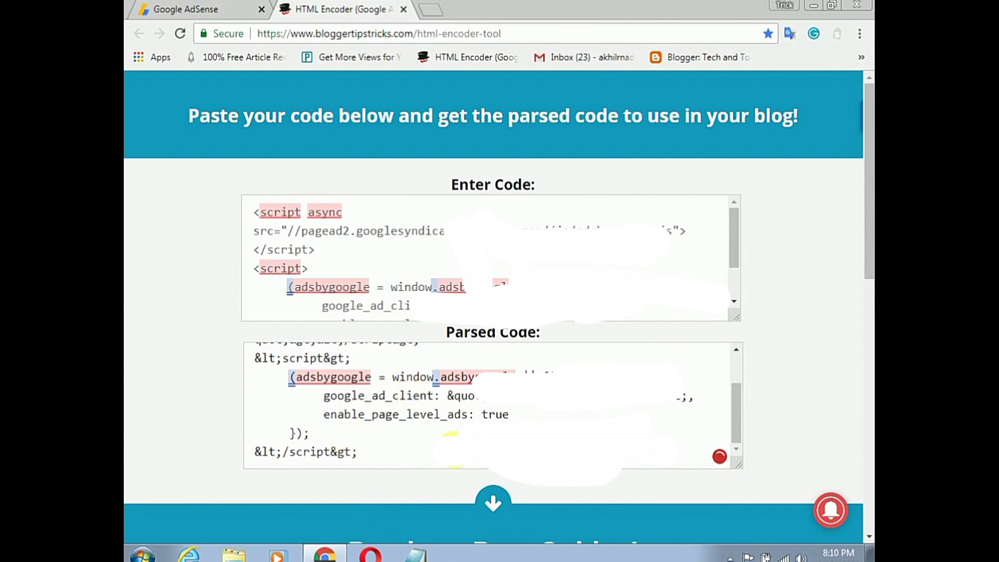
Step: Load the bookmarked Blogger dashboard in a new tab and open the Tech Skill blog's theme for HTML editing
{"action": "left_click", "coordinate": [441, 9]}
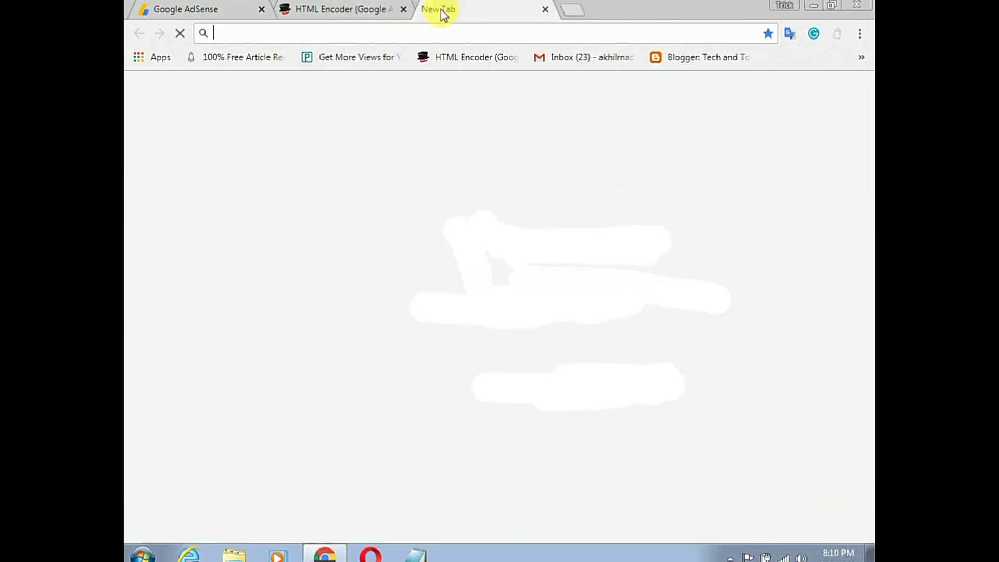
{"action": "left_click", "coordinate": [693, 61]}
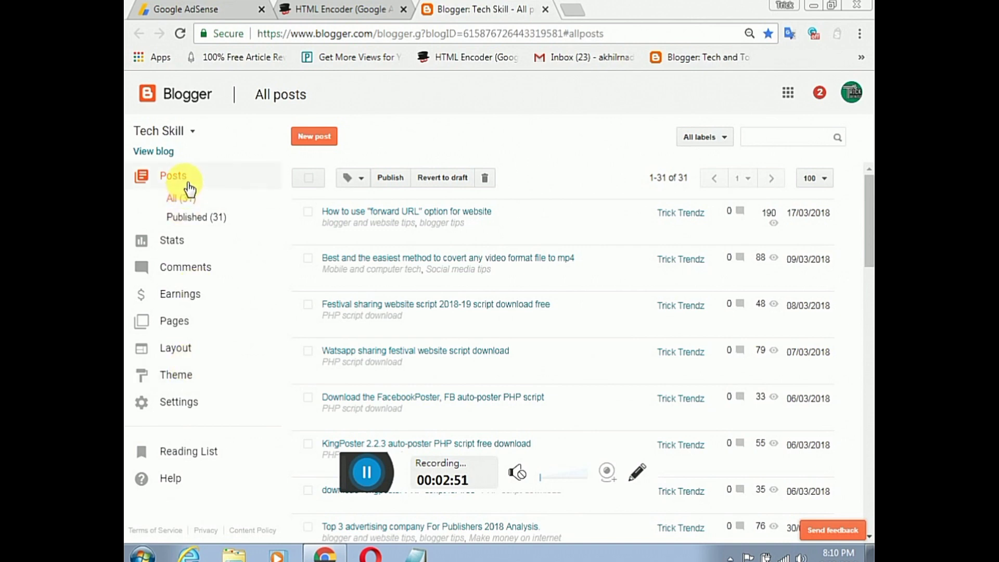
{"action": "left_click", "coordinate": [180, 375]}
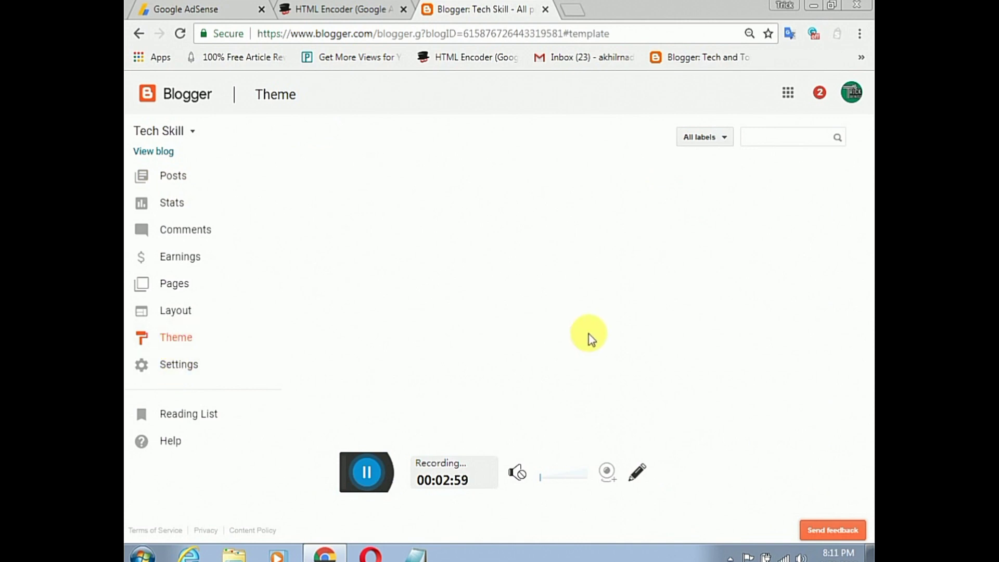
{"action": "left_click", "coordinate": [366, 472]}
{"action": "left_click", "coordinate": [344, 476]}
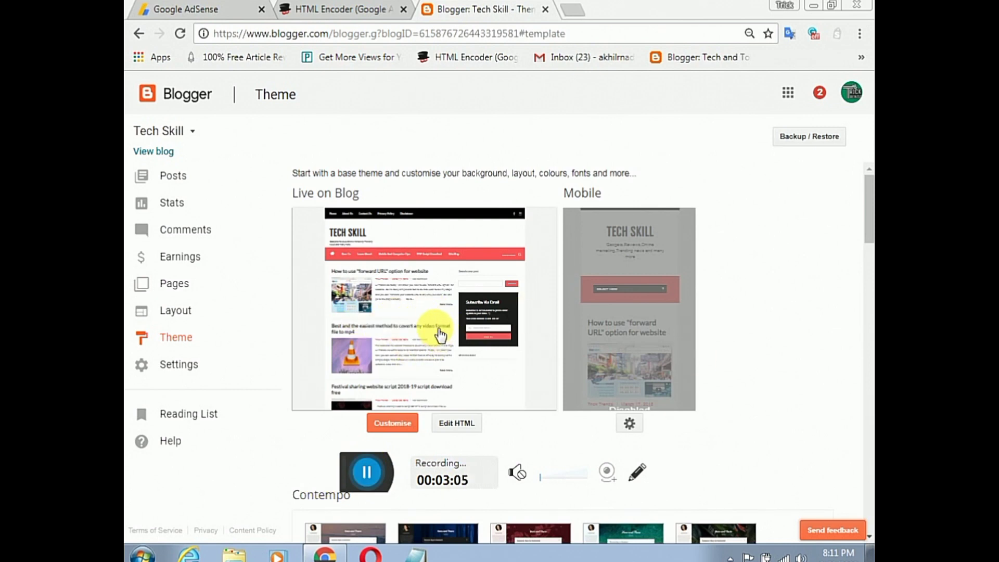
{"action": "left_click", "coordinate": [463, 427]}
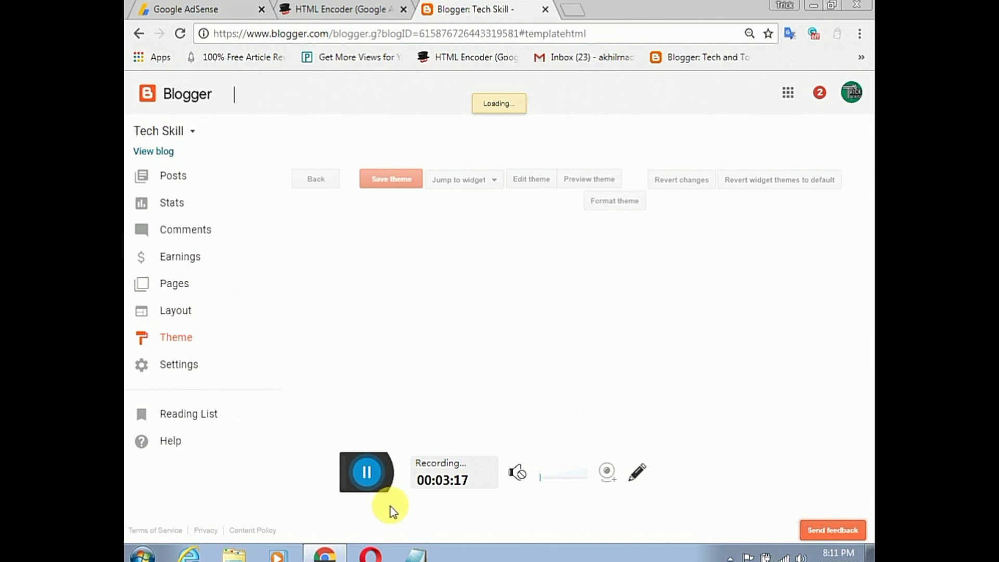
{"action": "left_click", "coordinate": [367, 472]}
{"action": "left_click", "coordinate": [328, 475]}
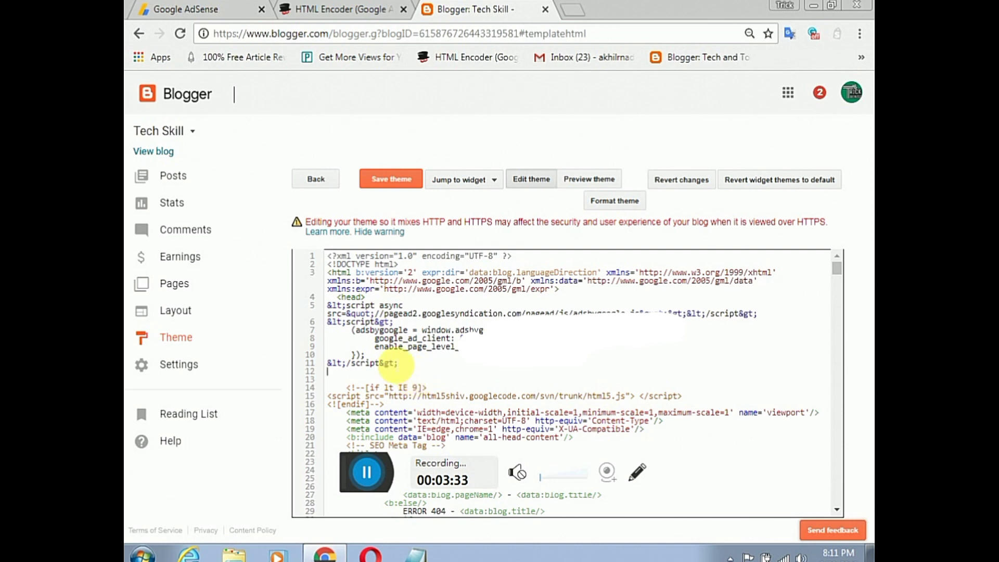
Step: Examine the encoded AdSense script placed below the opening head tag in the theme HTML against the encoder's parsed code
{"action": "left_click_drag", "start_coordinate": [398, 366], "coordinate": [319, 307]}
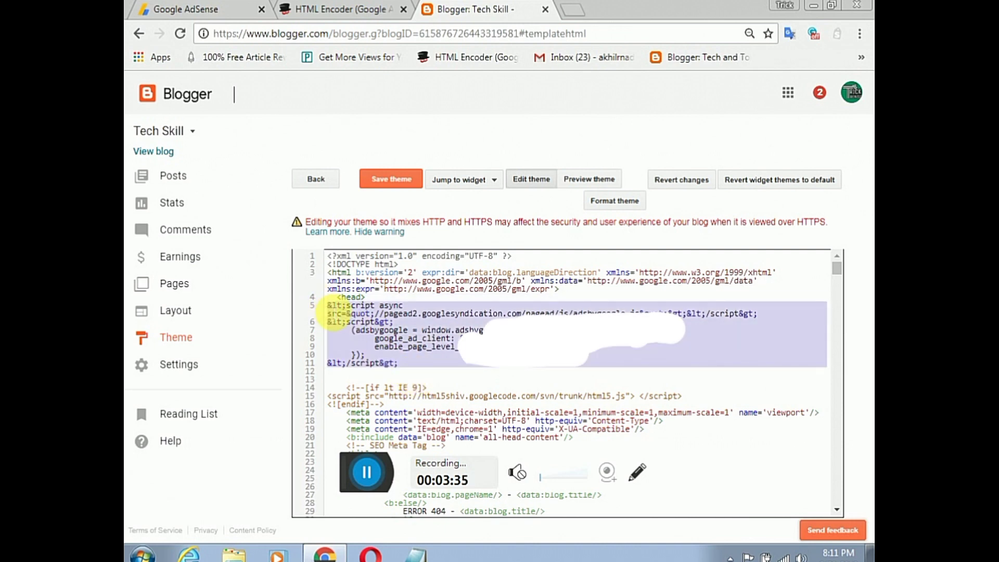
{"action": "left_click", "coordinate": [369, 305]}
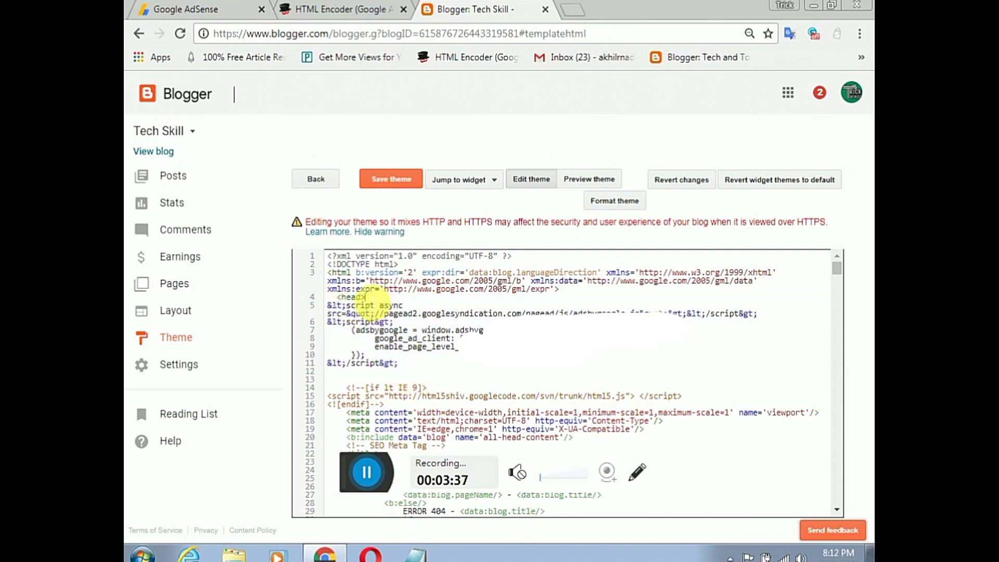
{"action": "left_click", "coordinate": [411, 366]}
{"action": "left_click_drag", "start_coordinate": [414, 369], "coordinate": [331, 308]}
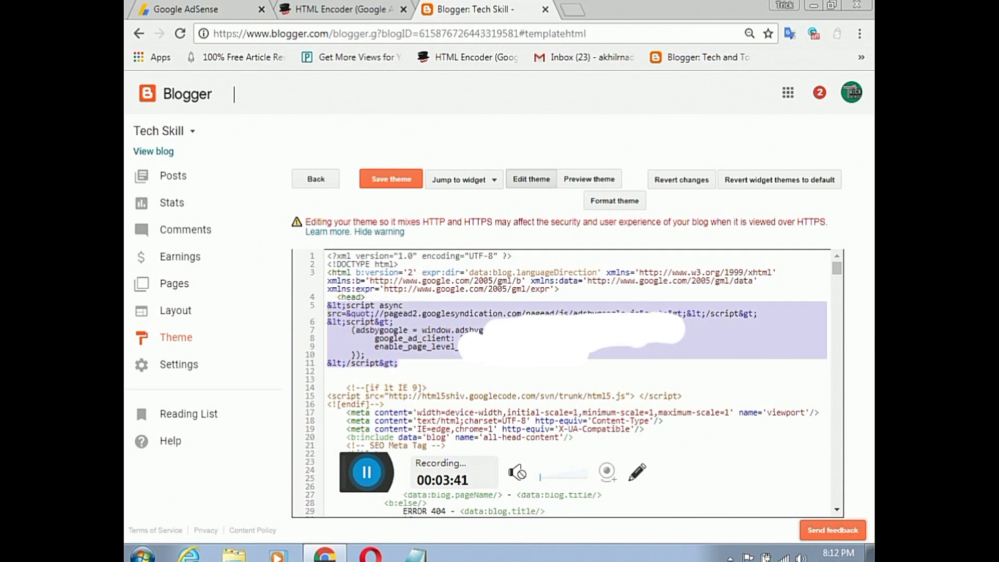
{"action": "left_click", "coordinate": [346, 14]}
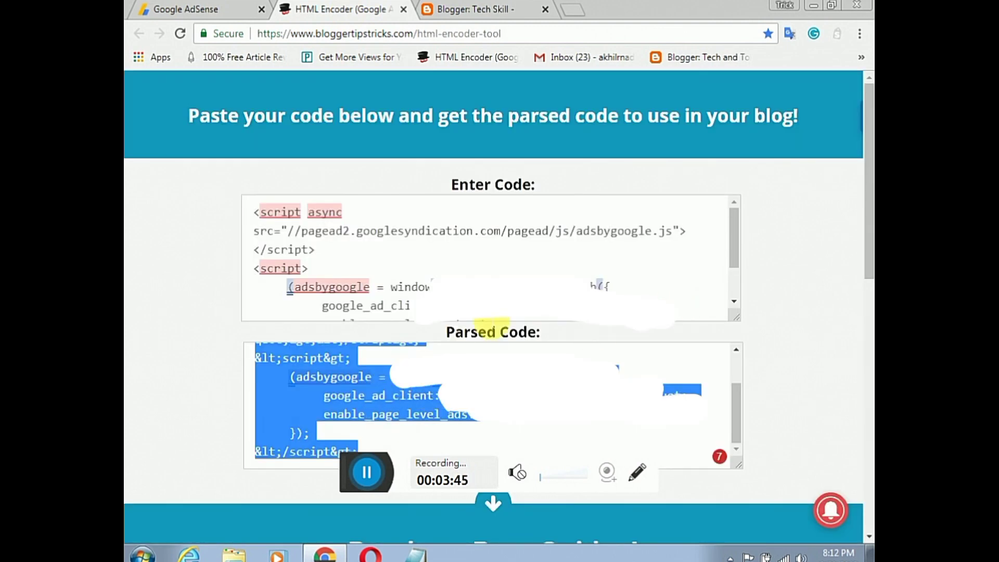
{"action": "left_click", "coordinate": [446, 10]}
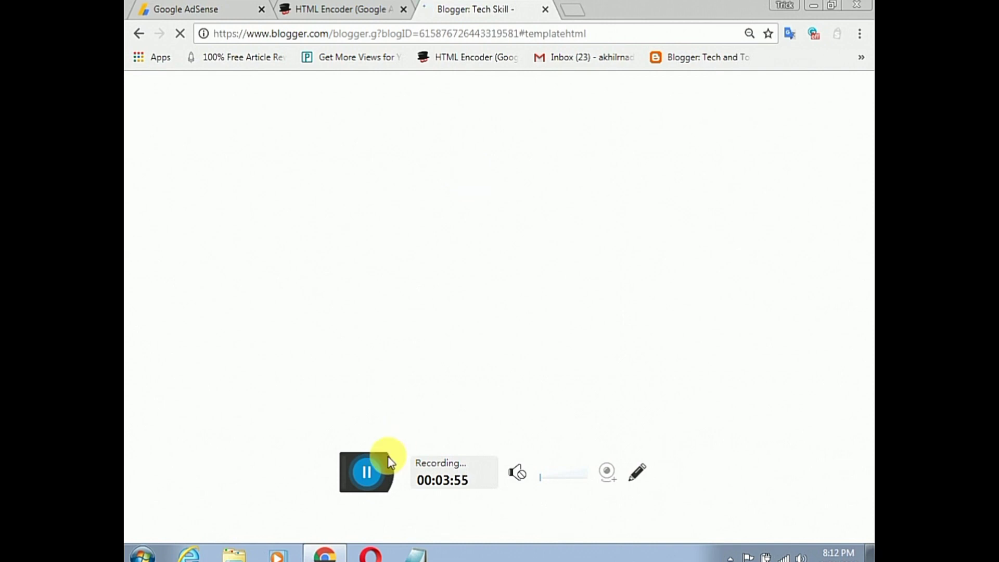
{"action": "left_click", "coordinate": [367, 472]}
{"action": "left_click", "coordinate": [338, 465]}
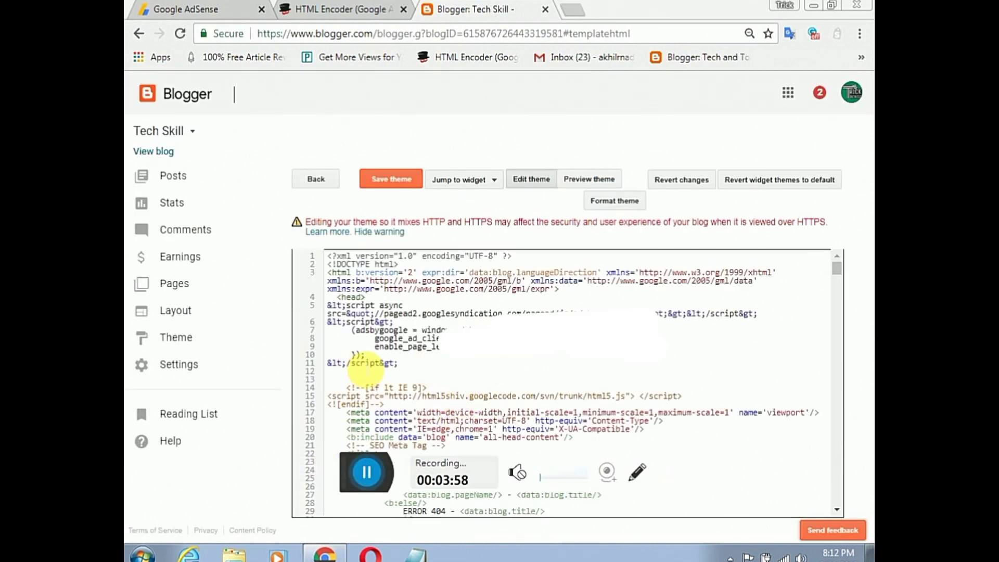
Step: Save the theme with the encoded AdSense script in place directly below the opening head tag
{"action": "left_click_drag", "start_coordinate": [413, 358], "coordinate": [315, 306]}
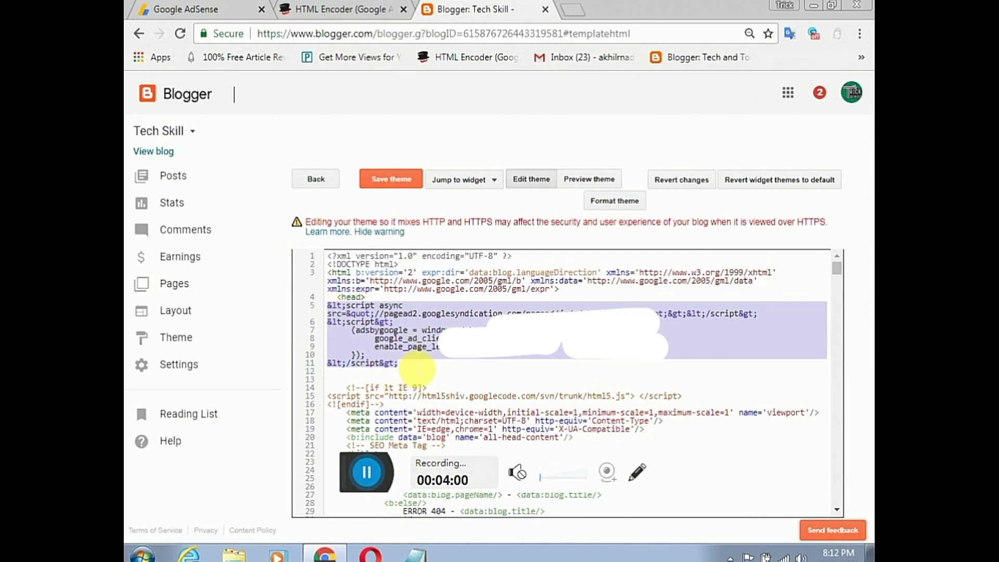
{"action": "left_click", "coordinate": [416, 369]}
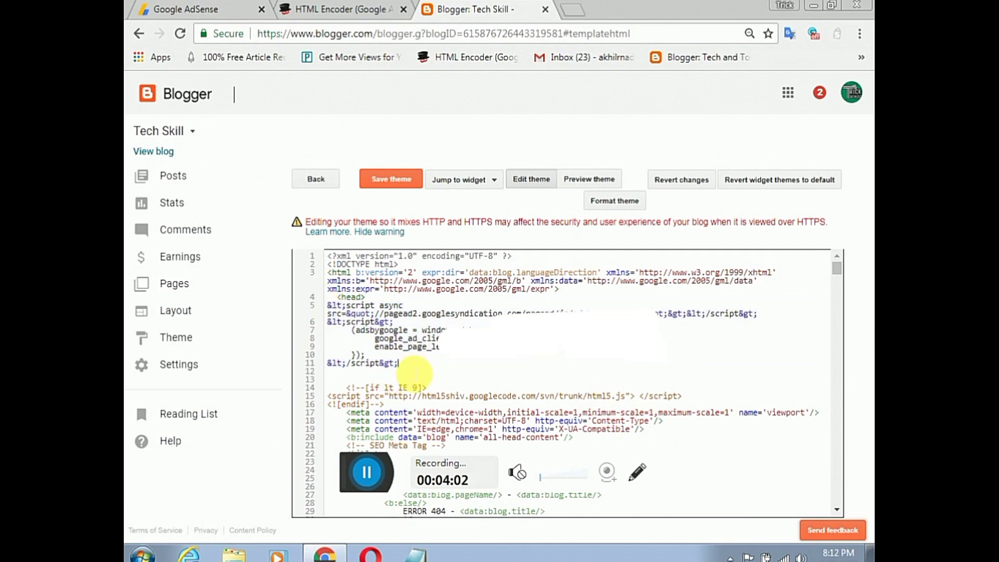
{"action": "left_click", "coordinate": [402, 182]}
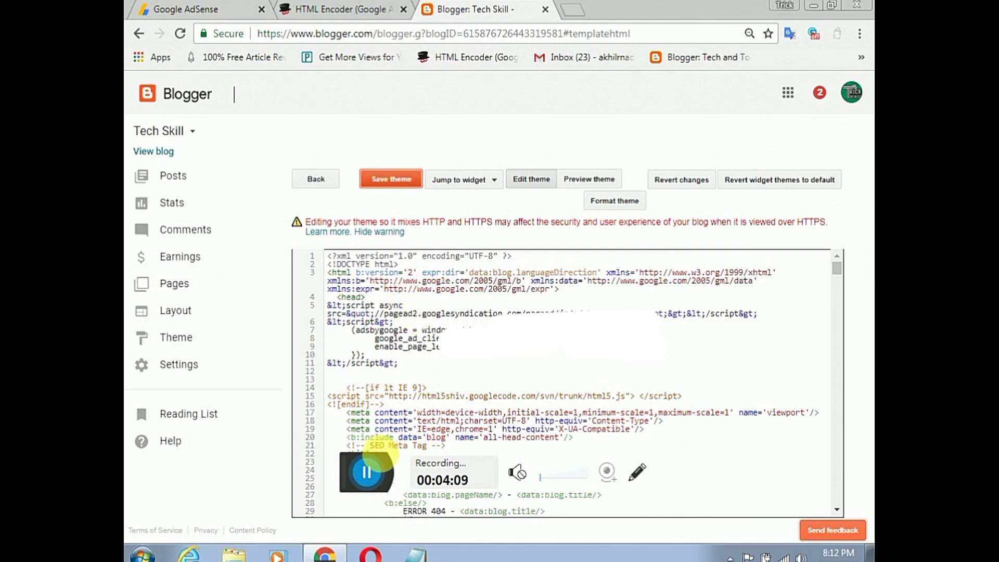
{"action": "left_click", "coordinate": [367, 472]}
{"action": "left_click", "coordinate": [329, 474]}
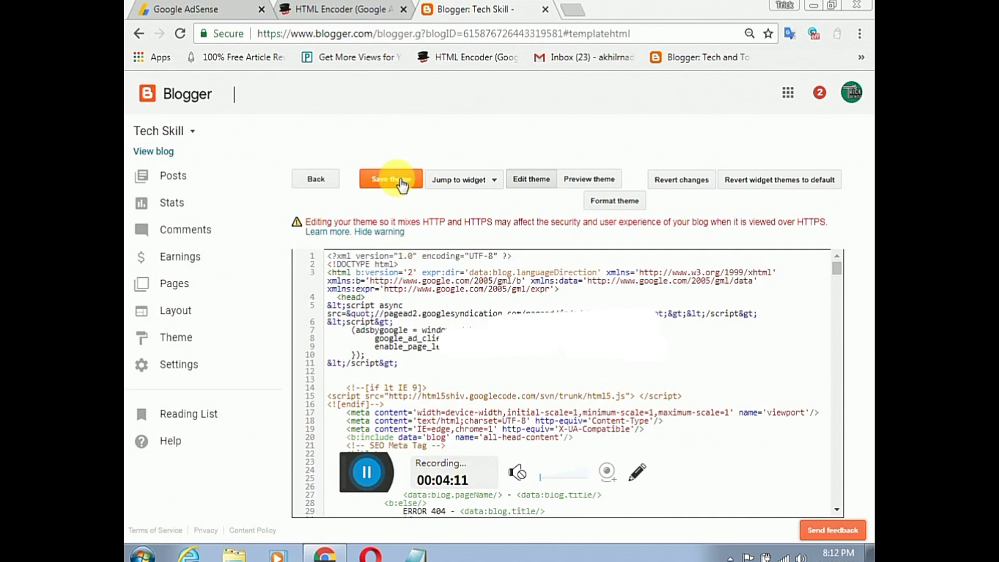
Step: Open the live Tech Skill blog in a new tab and switch to it
{"action": "right_click", "coordinate": [168, 154]}
{"action": "left_click", "coordinate": [190, 160]}
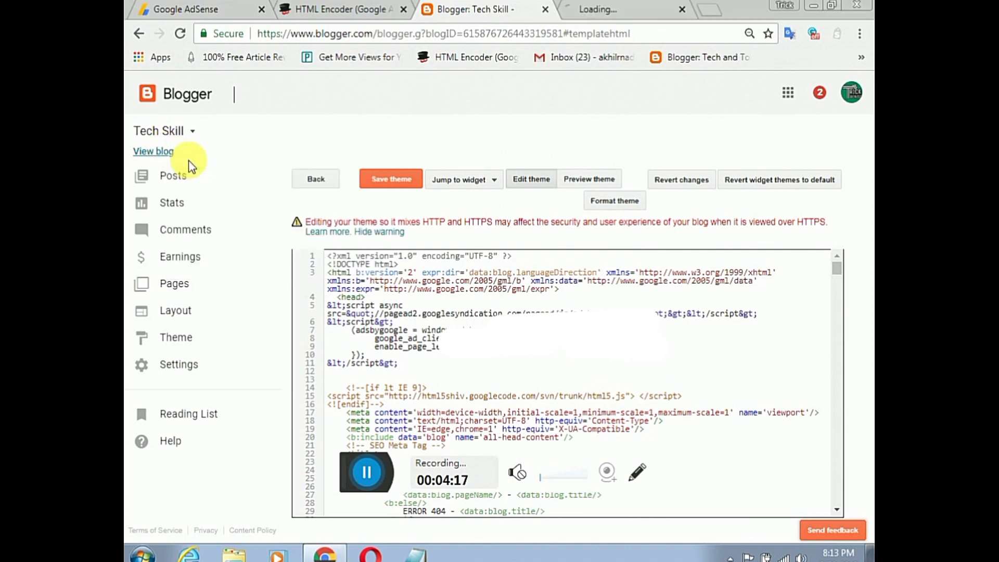
{"action": "left_click", "coordinate": [598, 12]}
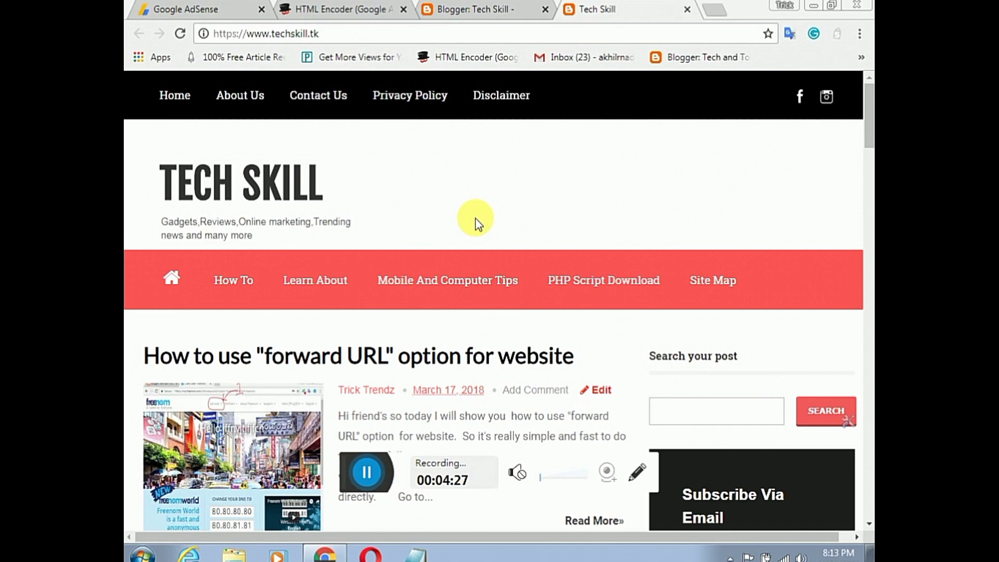
Step: Examine the ad placements on the Tech Skill home page, from the post list and sidebar down to the footer
{"action": "scroll", "coordinate": [490, 214], "scroll_direction": "down", "scroll_amount": 7}
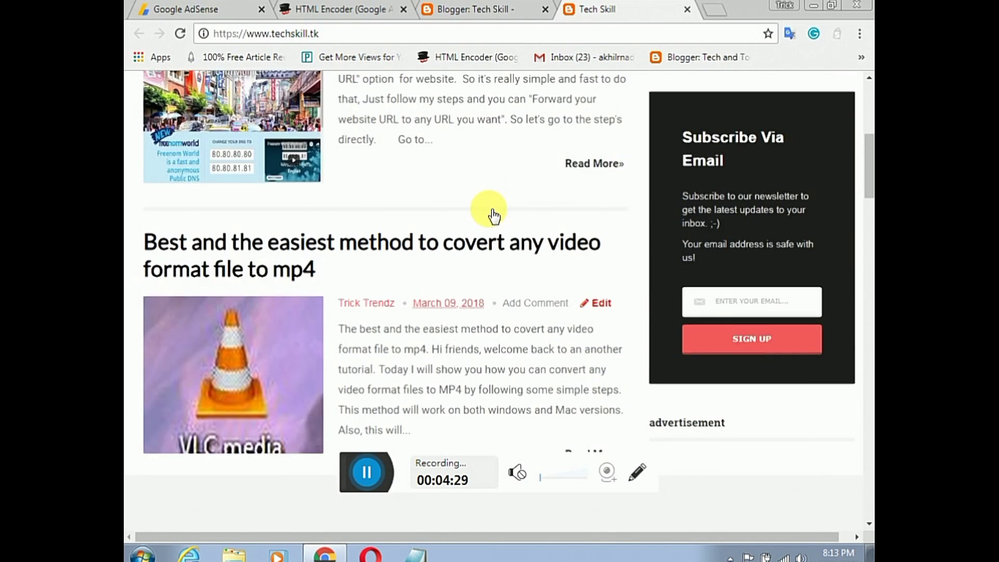
{"action": "scroll", "coordinate": [490, 213], "scroll_direction": "down", "scroll_amount": 7}
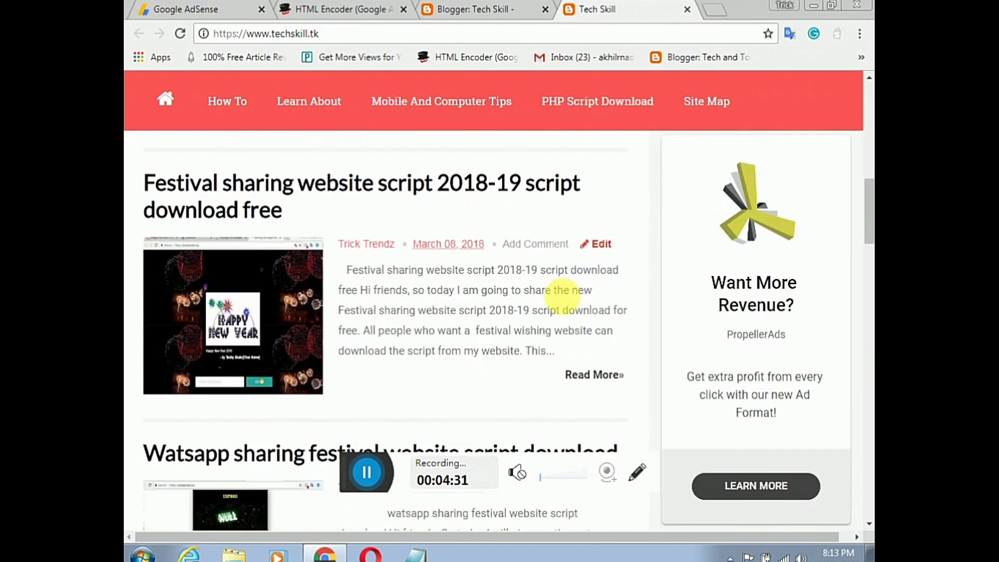
{"action": "scroll", "coordinate": [562, 291], "scroll_direction": "up", "scroll_amount": 1}
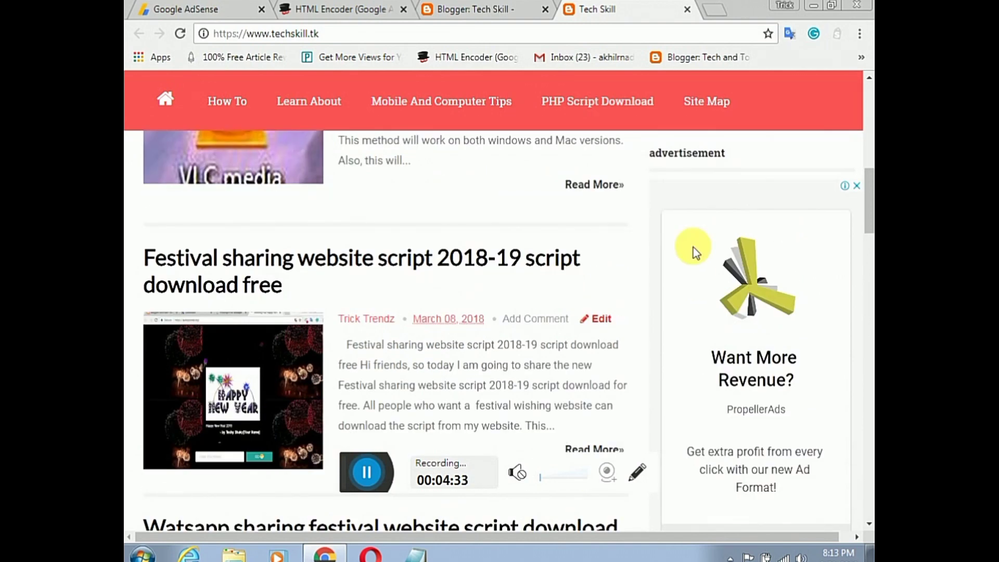
{"action": "scroll", "coordinate": [442, 320], "scroll_direction": "down", "scroll_amount": 7}
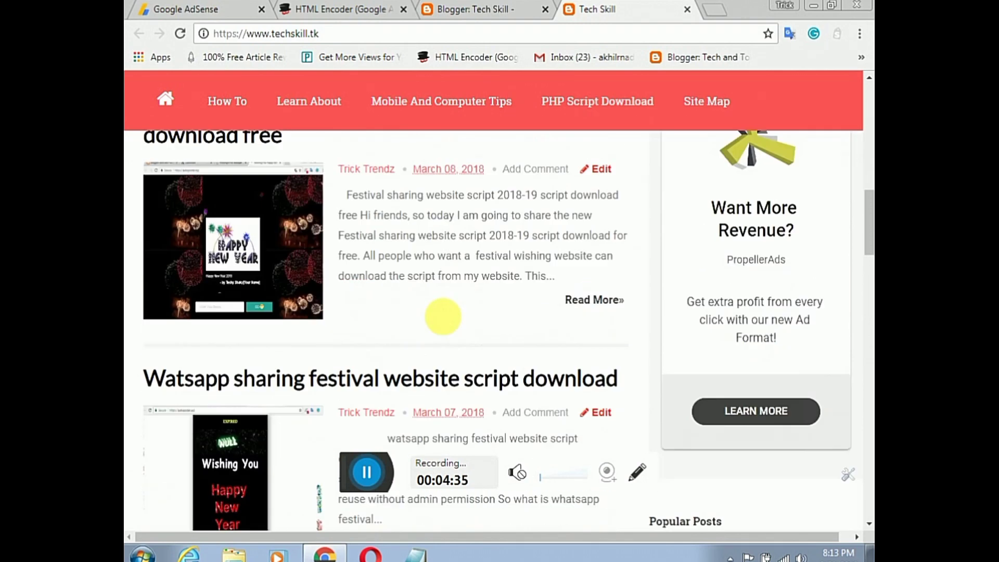
{"action": "scroll", "coordinate": [442, 320], "scroll_direction": "down", "scroll_amount": 14}
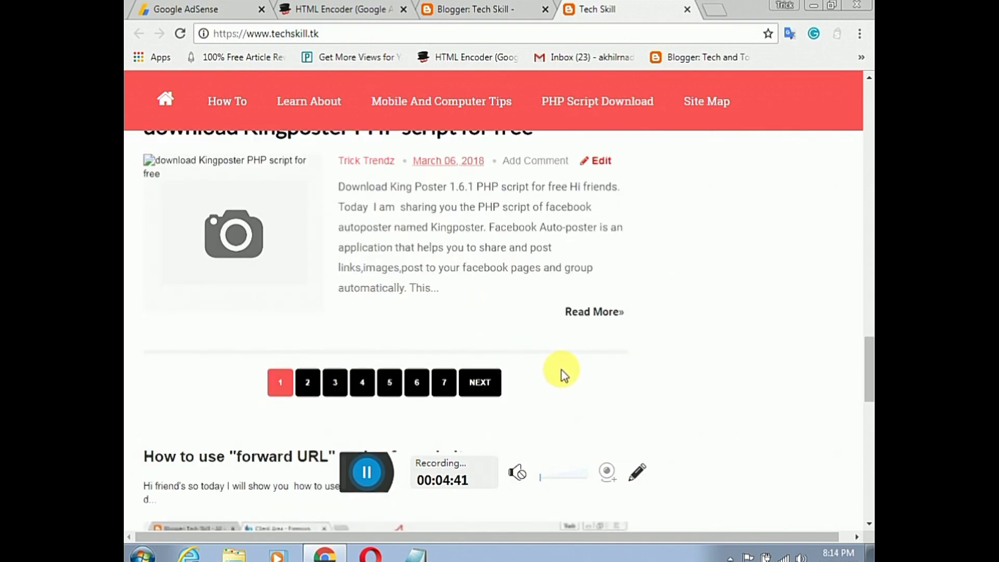
{"action": "scroll", "coordinate": [578, 376], "scroll_direction": "down", "scroll_amount": 10}
{"action": "scroll", "coordinate": [459, 393], "scroll_direction": "down", "scroll_amount": 2}
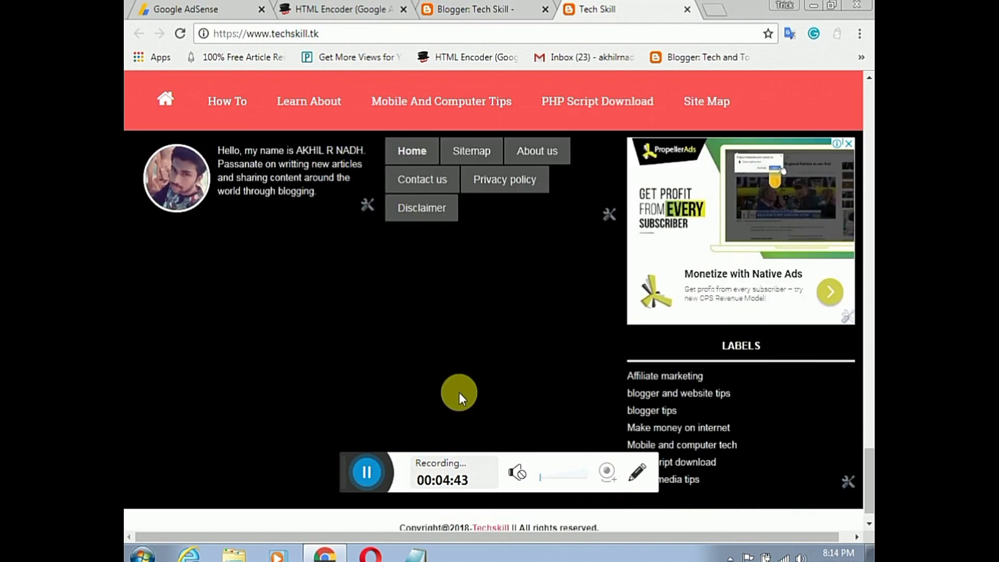
{"action": "scroll", "coordinate": [459, 393], "scroll_direction": "up", "scroll_amount": 5}
{"action": "scroll", "coordinate": [459, 392], "scroll_direction": "up", "scroll_amount": 8}
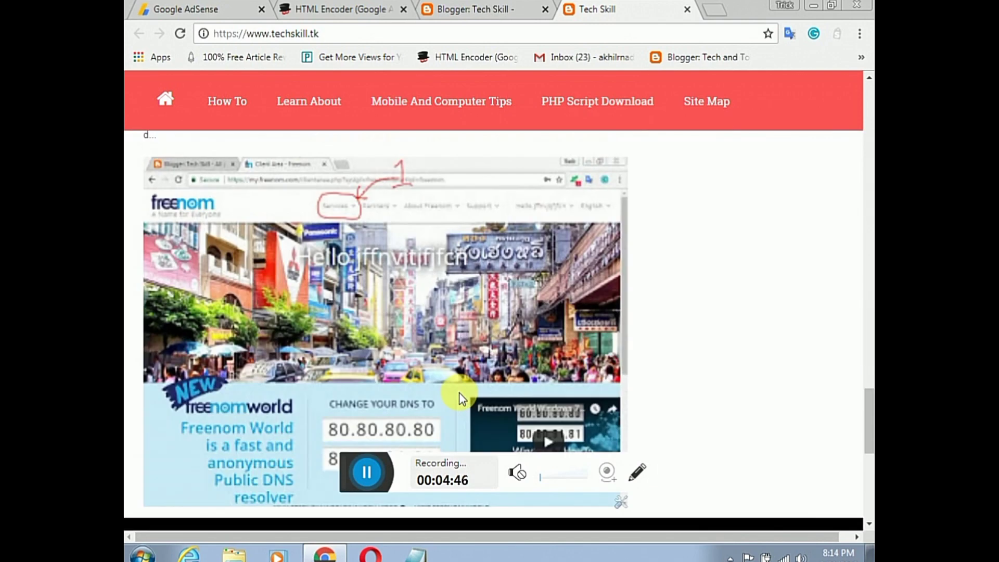
{"action": "scroll", "coordinate": [463, 398], "scroll_direction": "up", "scroll_amount": 10}
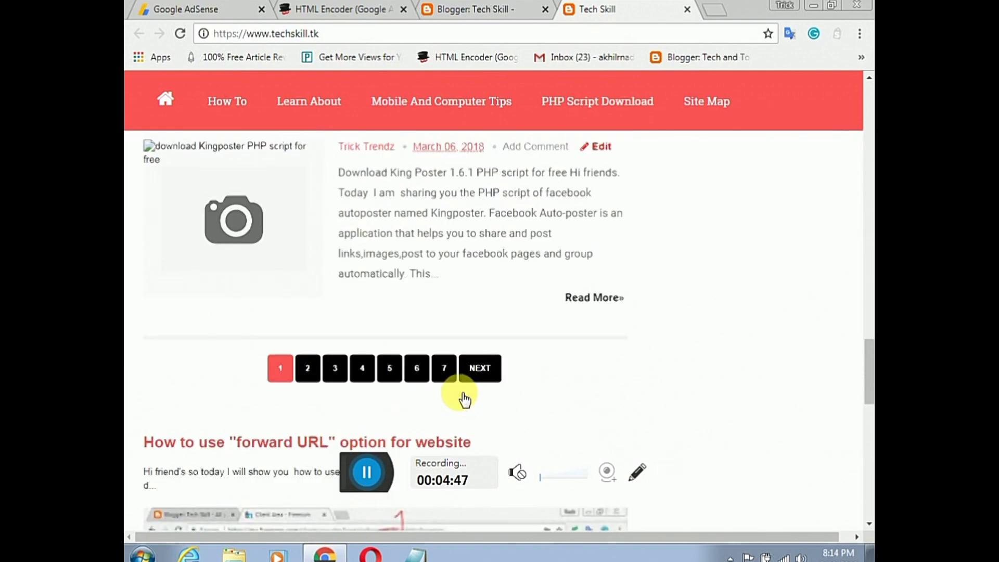
{"action": "scroll", "coordinate": [461, 398], "scroll_direction": "up", "scroll_amount": 10}
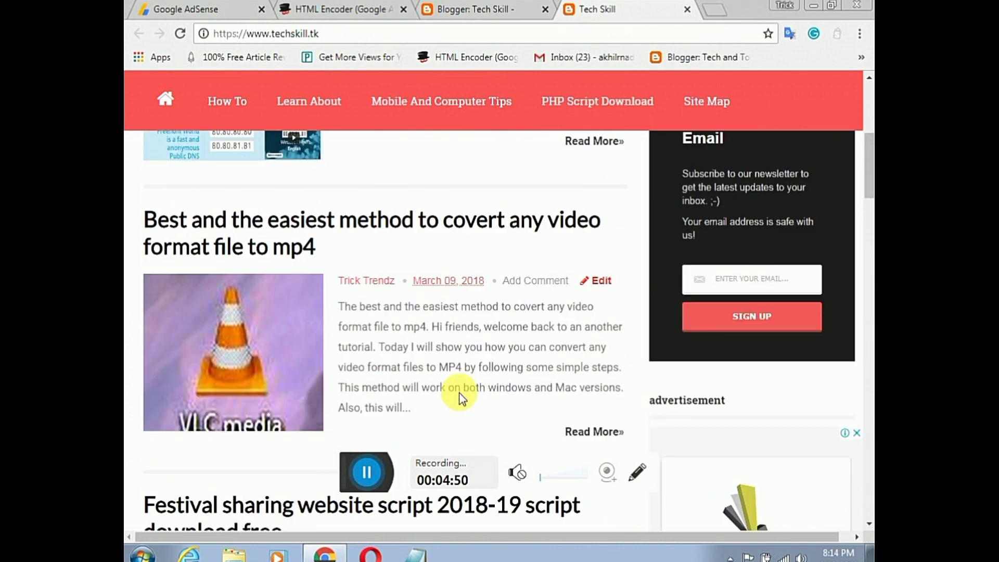